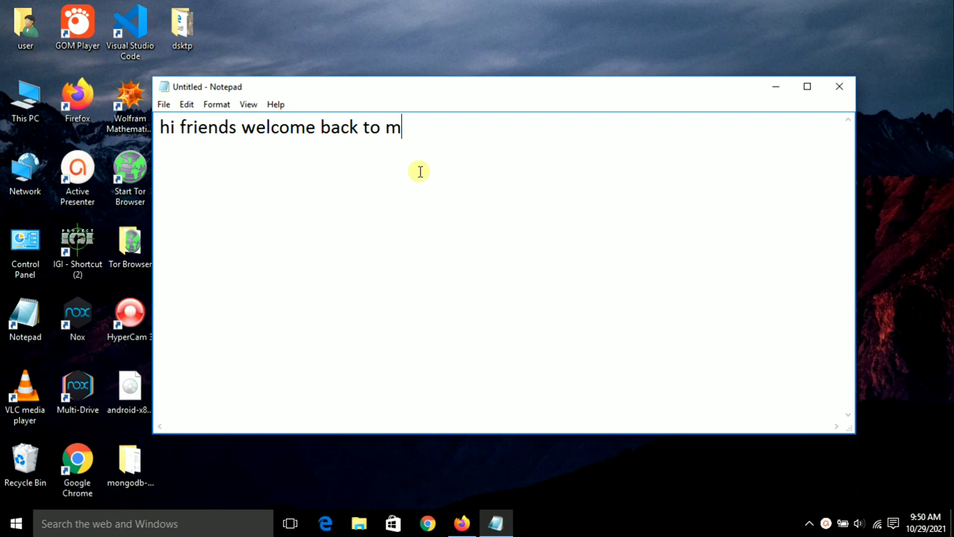
Finish the greeting line so it reads "hi friends welcome back to my youtube channel.".
text(y youtube channe)
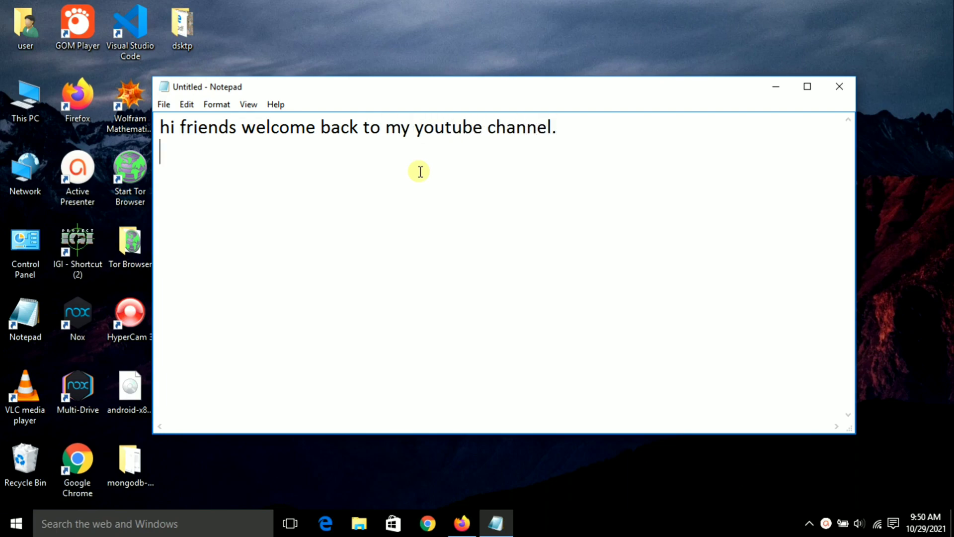
text(l.)
key(Return)
Write on the second line "in this tutorial video i will show you how to compress a pdf file online, without any software".
text(in this )
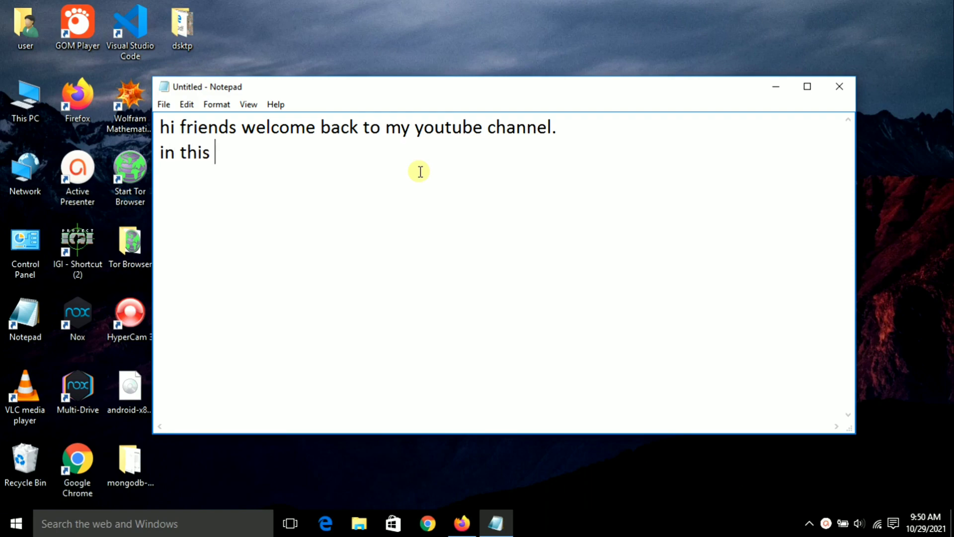
text(tutorial )
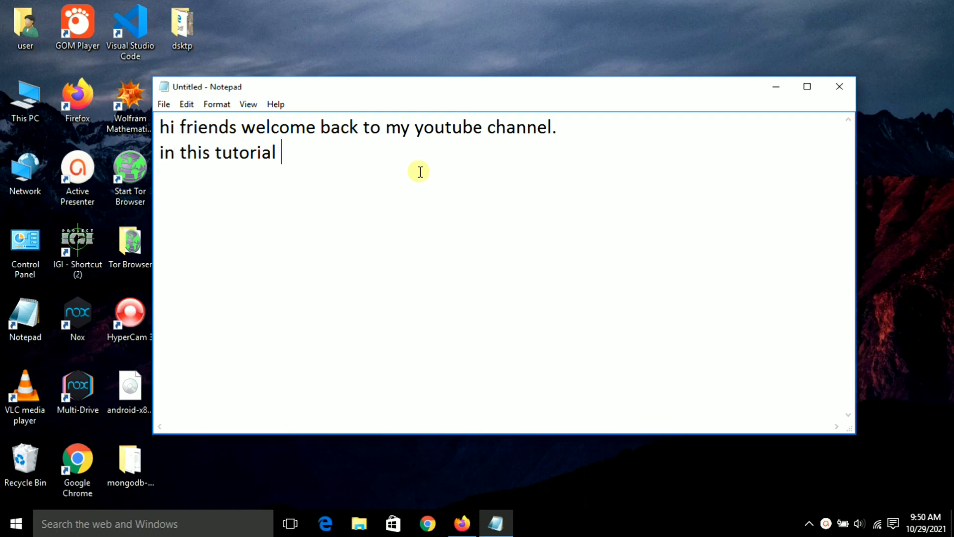
text(visdeo)
key(BackSpace)
key(BackSpace)
key(BackSpace)
key(BackSpace)
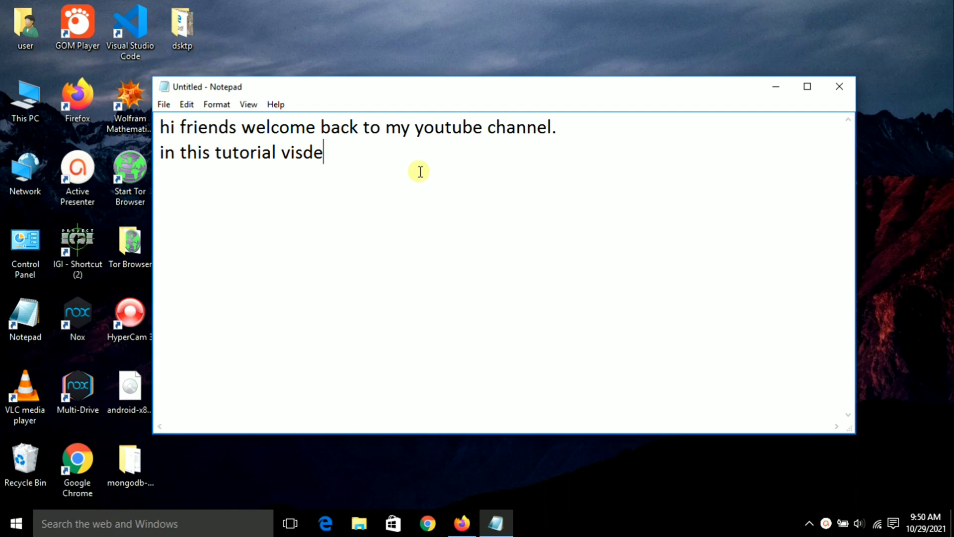
text(deo i wil)
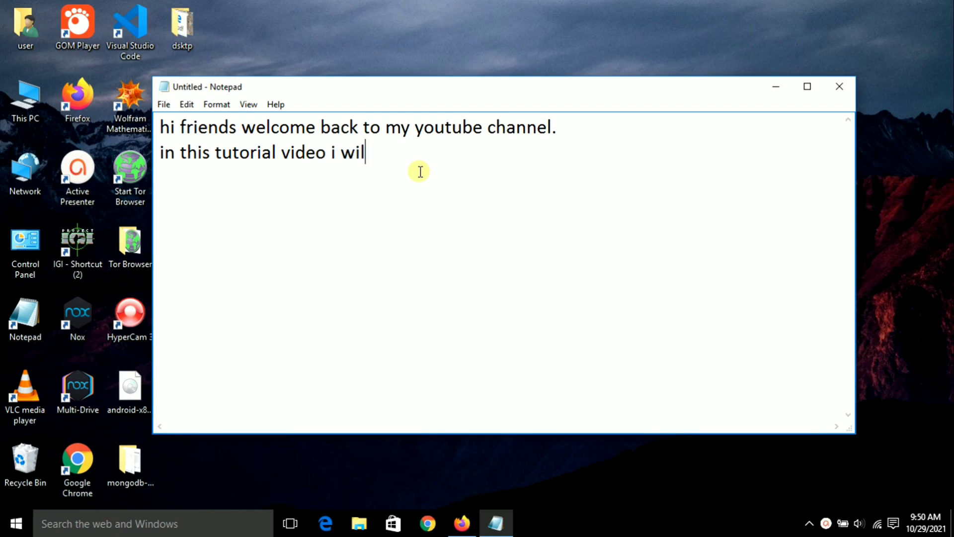
text(l show you how to )
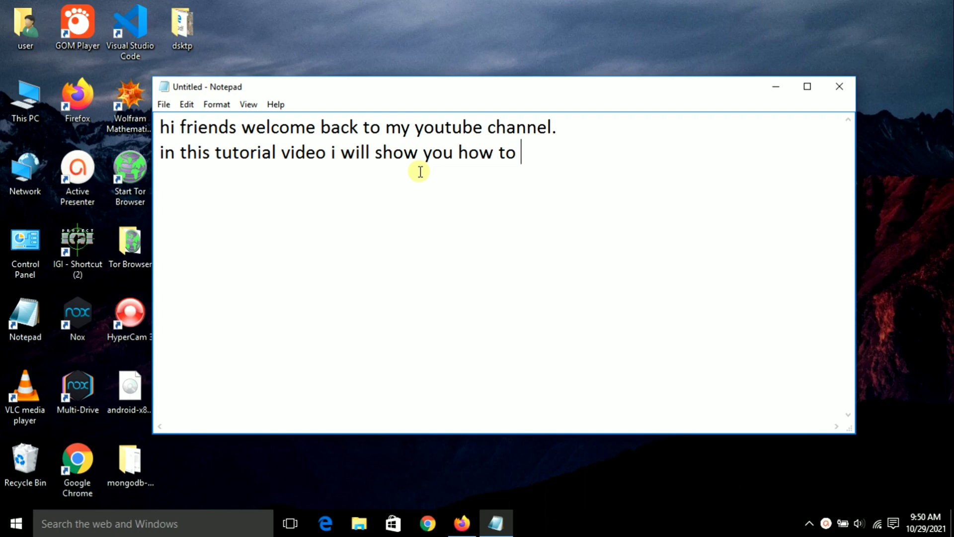
text(compre)
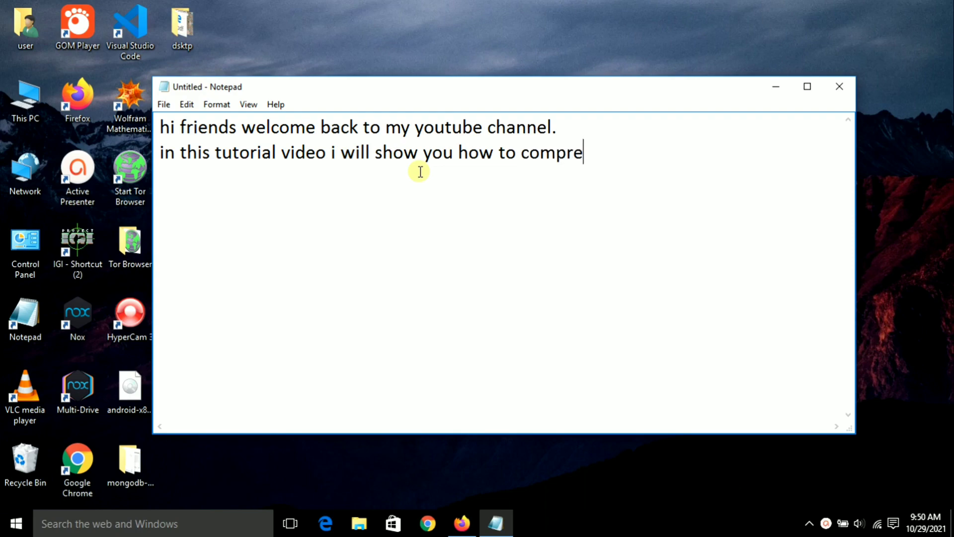
text(sss)
key(BackSpace)
text(a pdf)
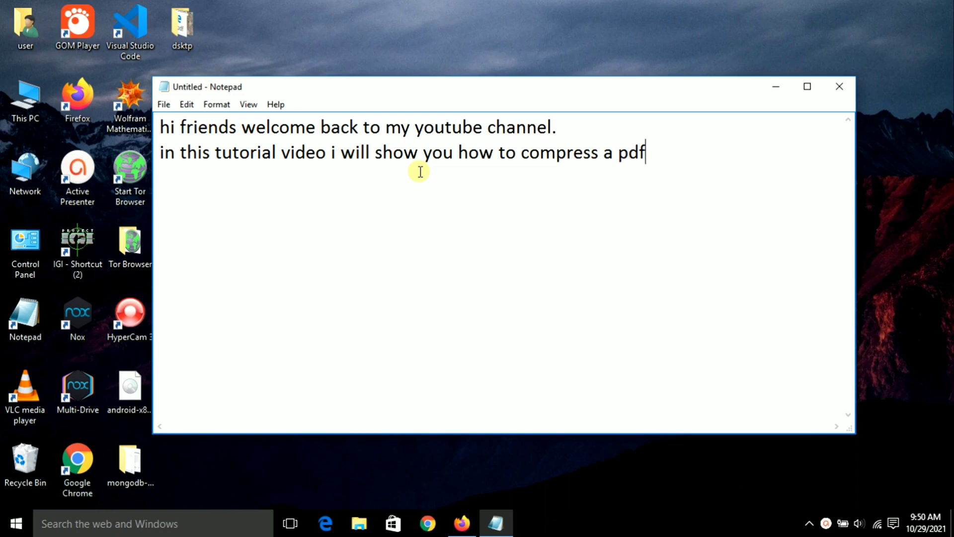
text( file on)
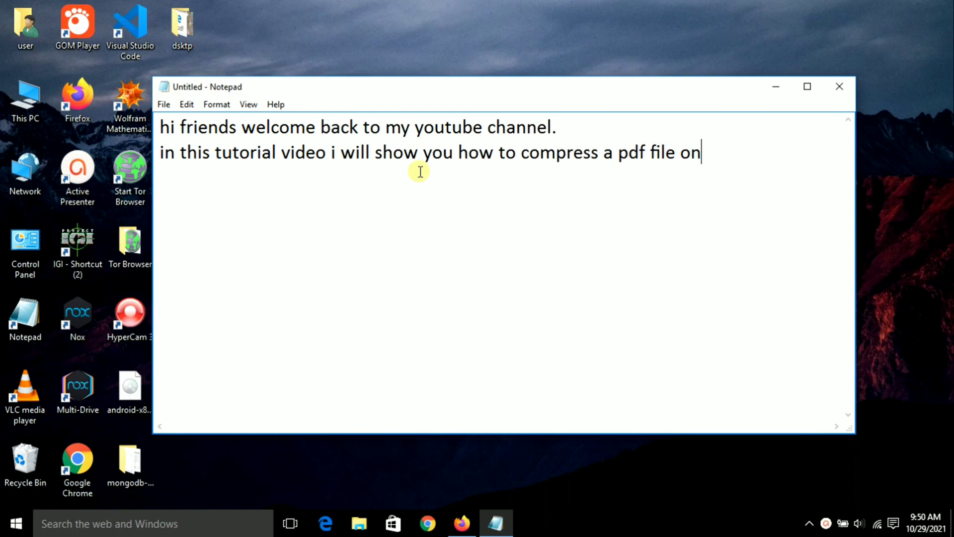
text(line, wit)
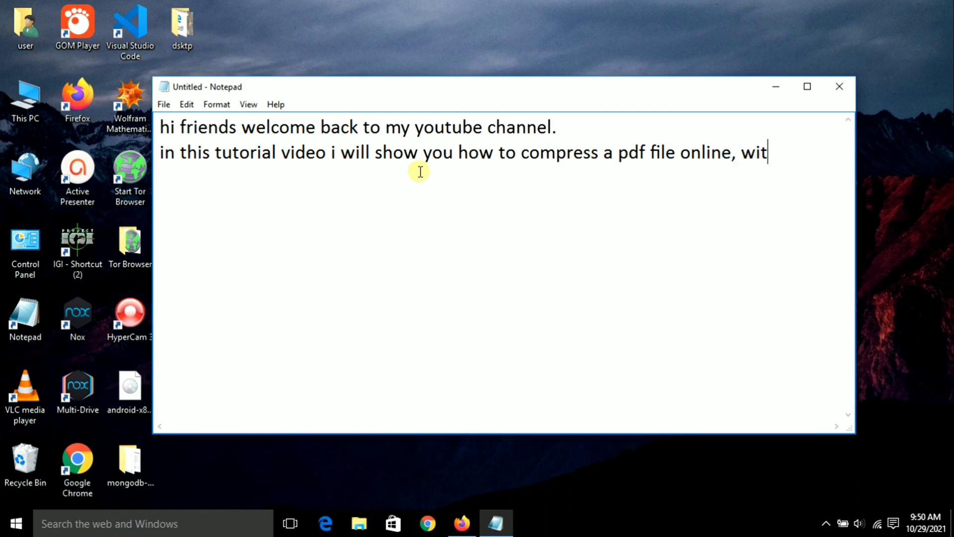
text(hout any s)
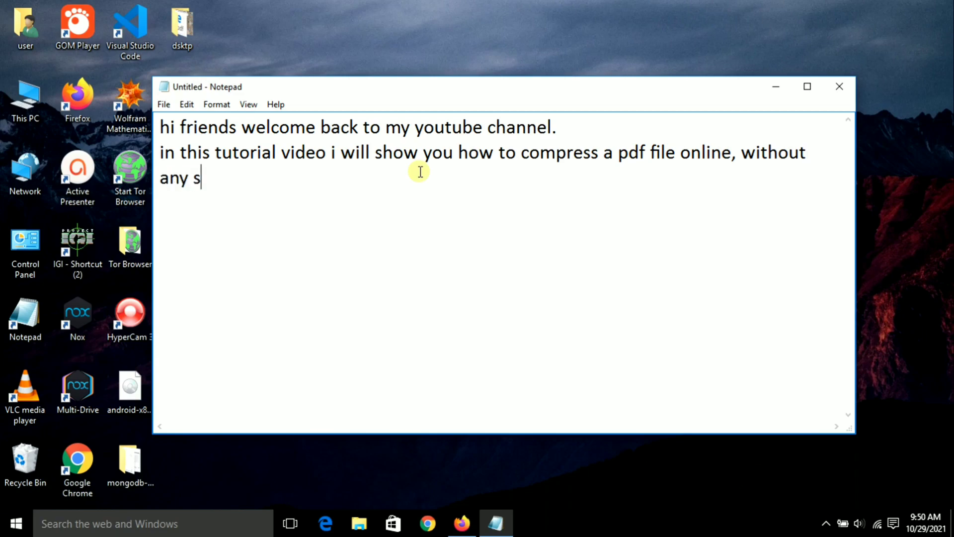
text(oftware)
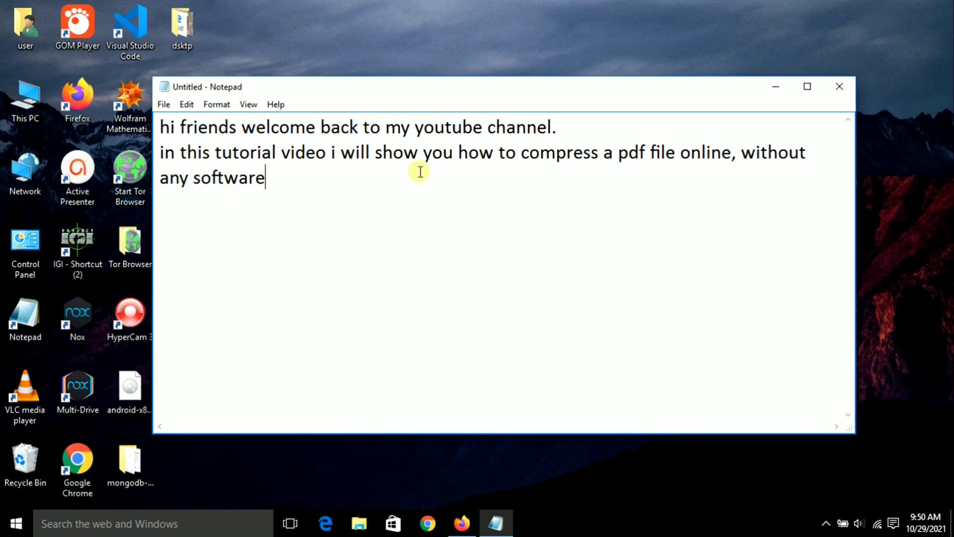
End the sentence, add "you can do it from both mobile and computer." and write "so lets start...." on a new line.
text(. you can d)
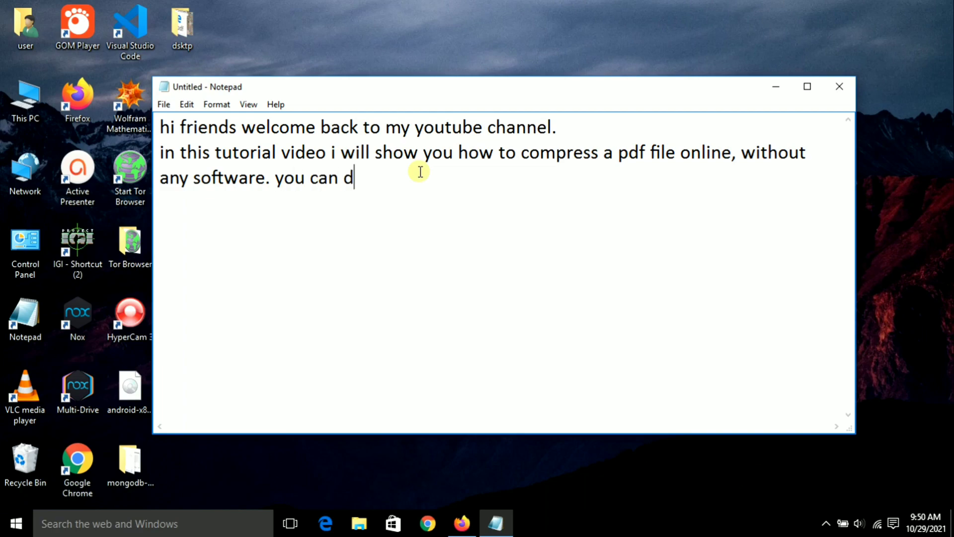
text(o it fro)
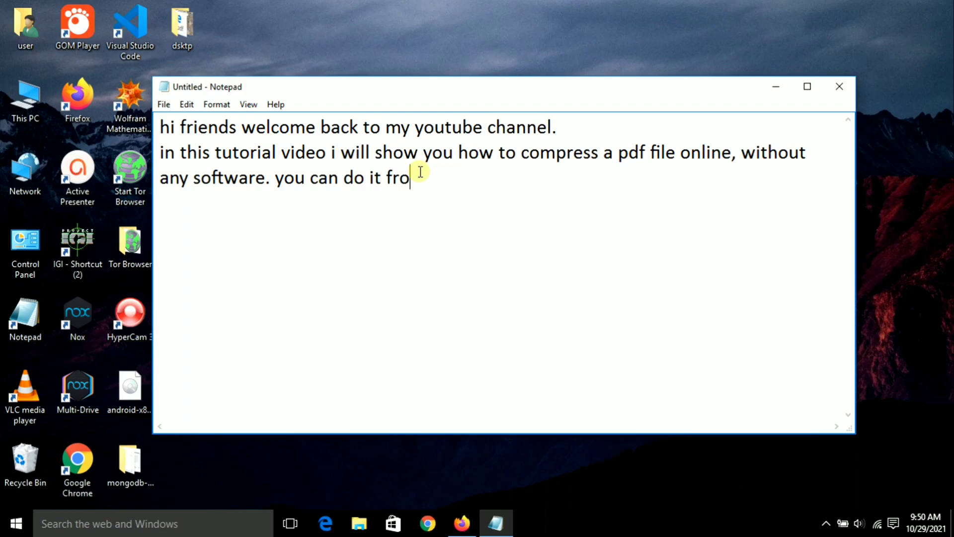
text(m both )
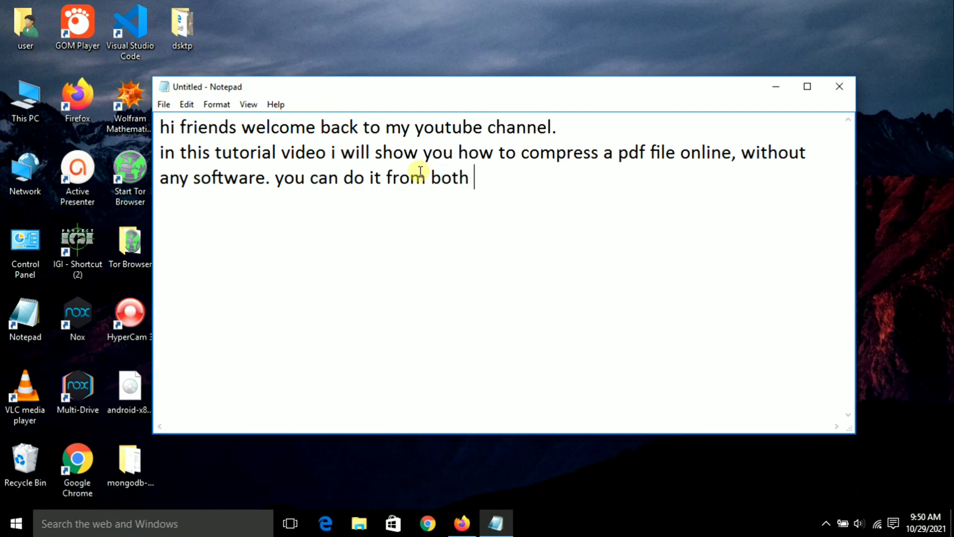
text(mobile )
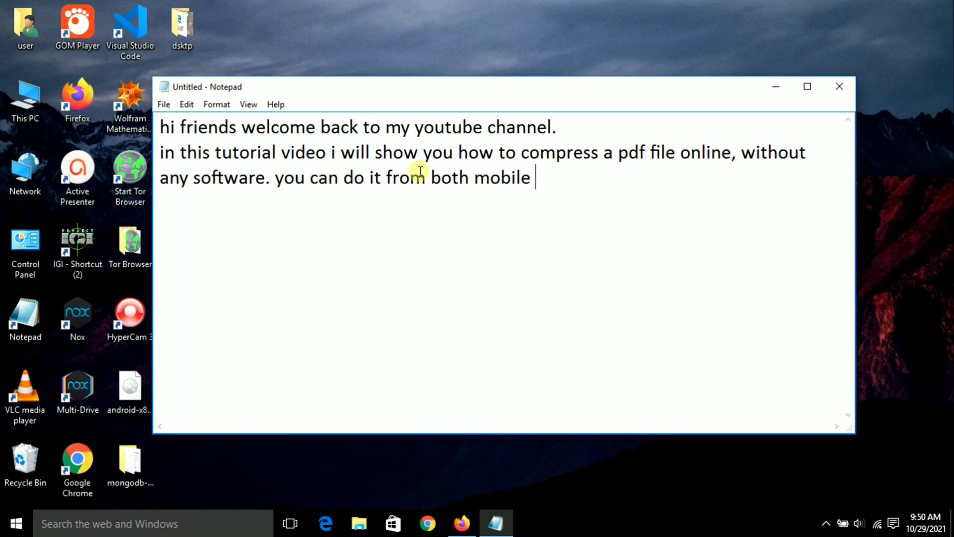
text(and computer)
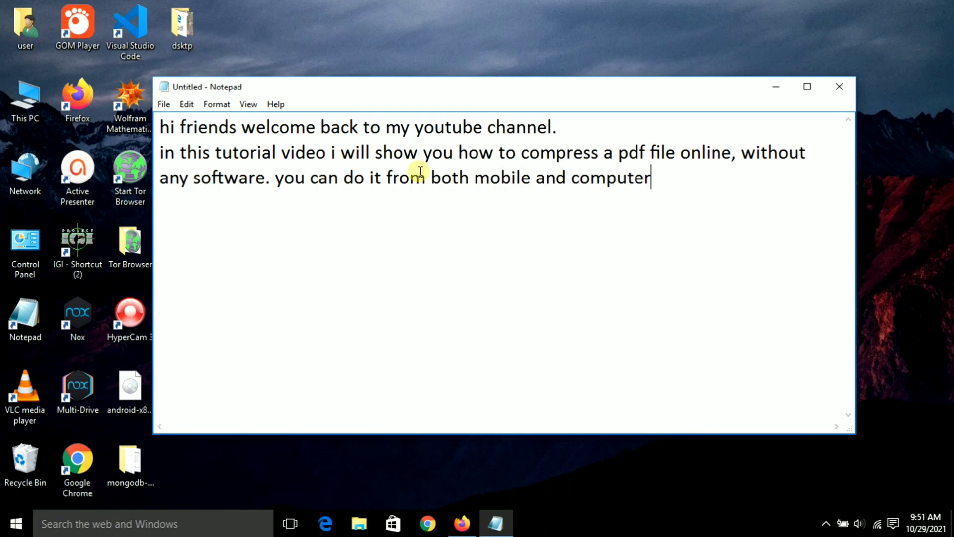
text(.)
key(Return)
text(so lets start)
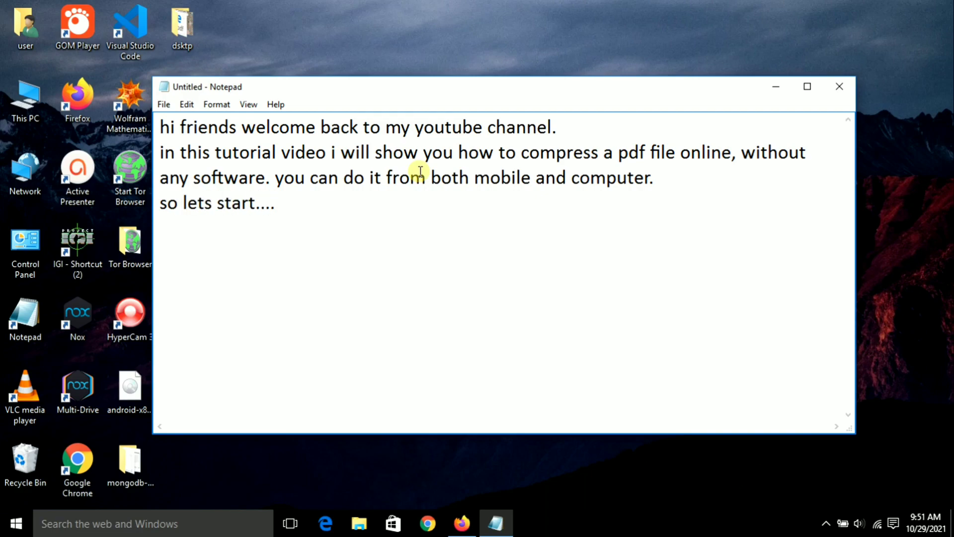
Minimize the text editor window and move tutorial.pdf to an empty area of the desktop.
click(771, 88)
drag(189, 109, 603, 133)
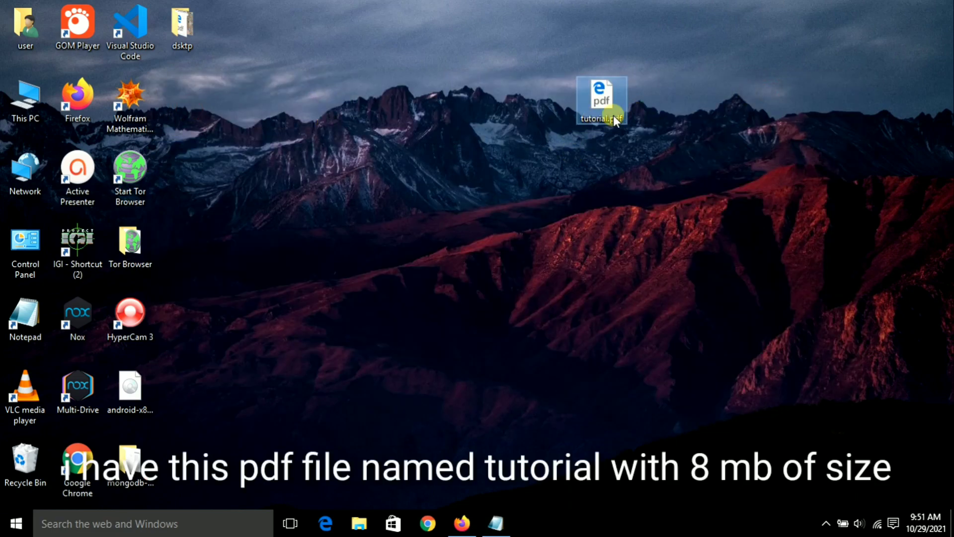
Check the file size of tutorial.pdf in its properties, and close the properties.
right_click(595, 118)
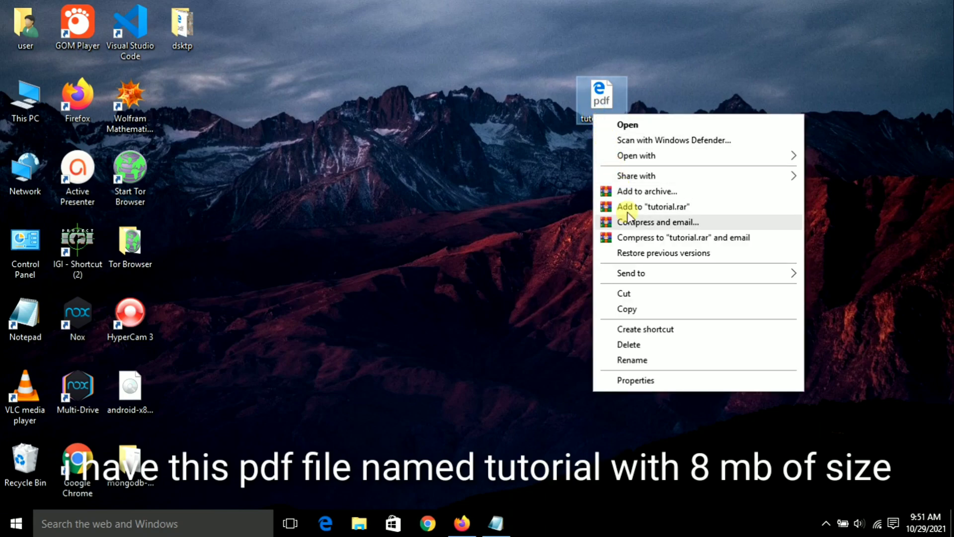
click(670, 381)
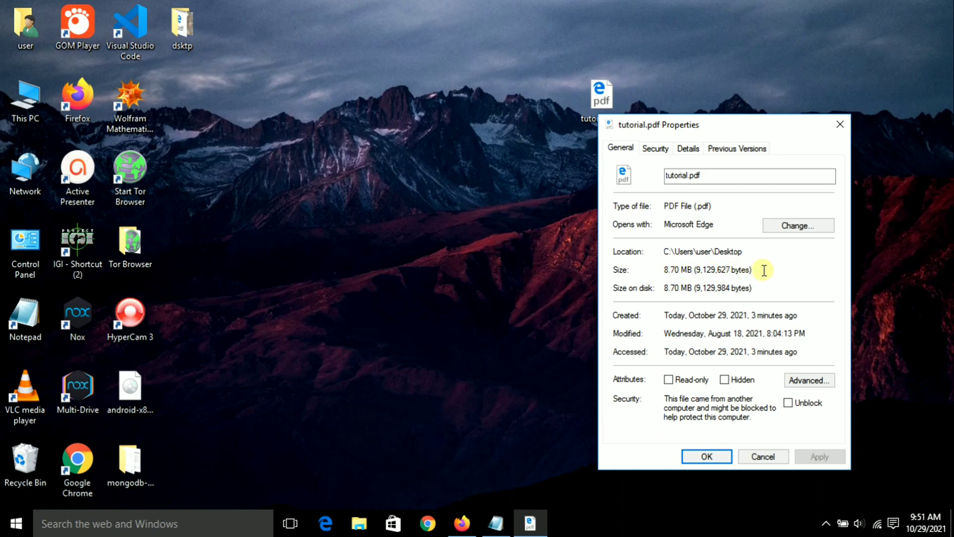
drag(760, 270, 637, 271)
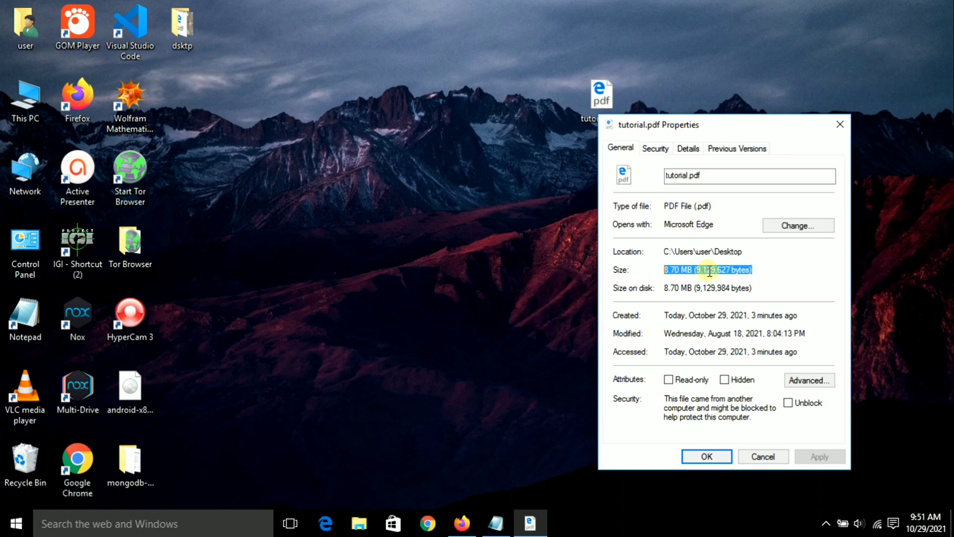
drag(767, 271, 639, 270)
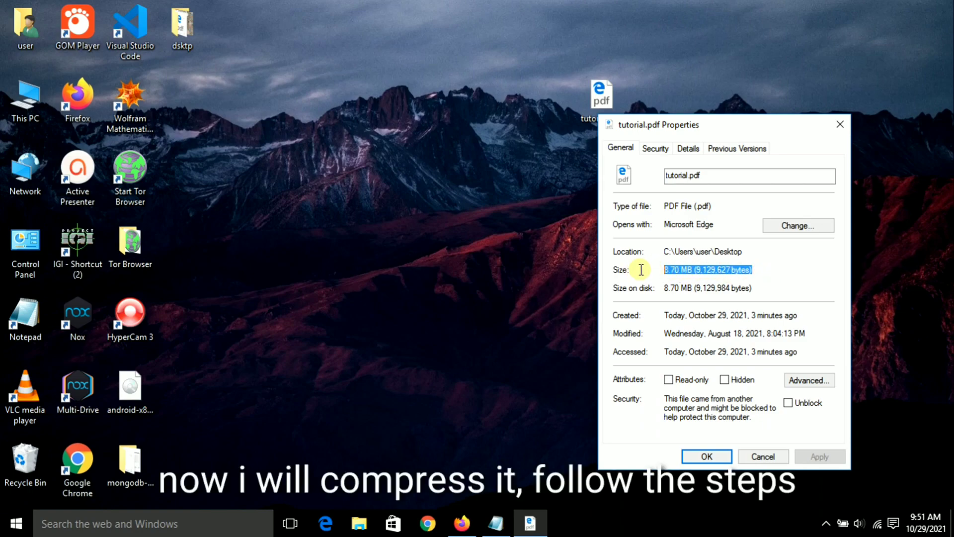
click(724, 273)
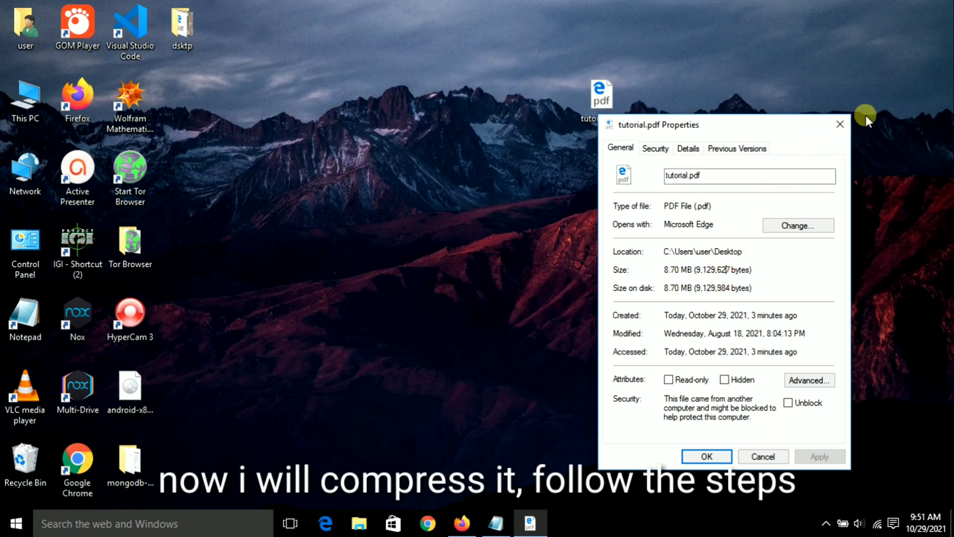
click(841, 125)
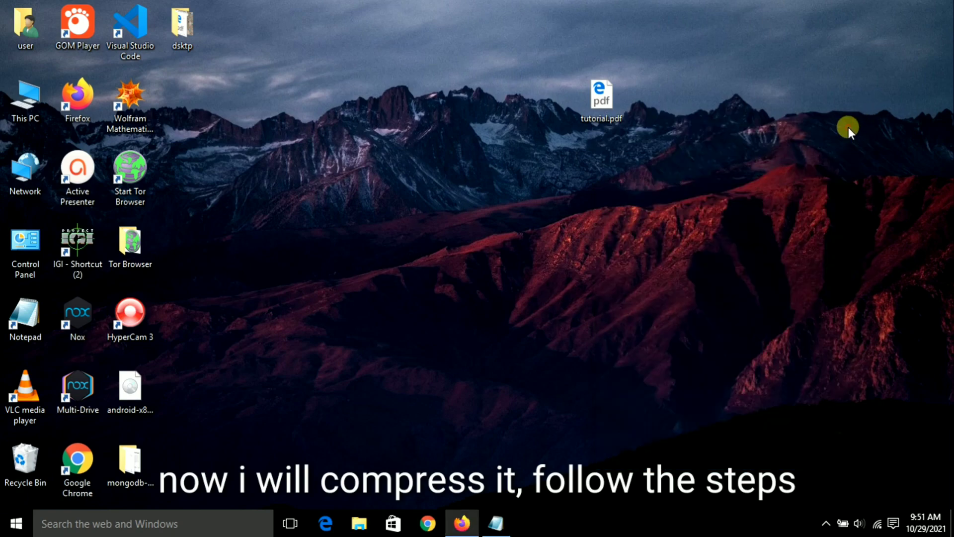
Switch to Firefox and search the web for "pdf compressor".
click(462, 522)
click(374, 45)
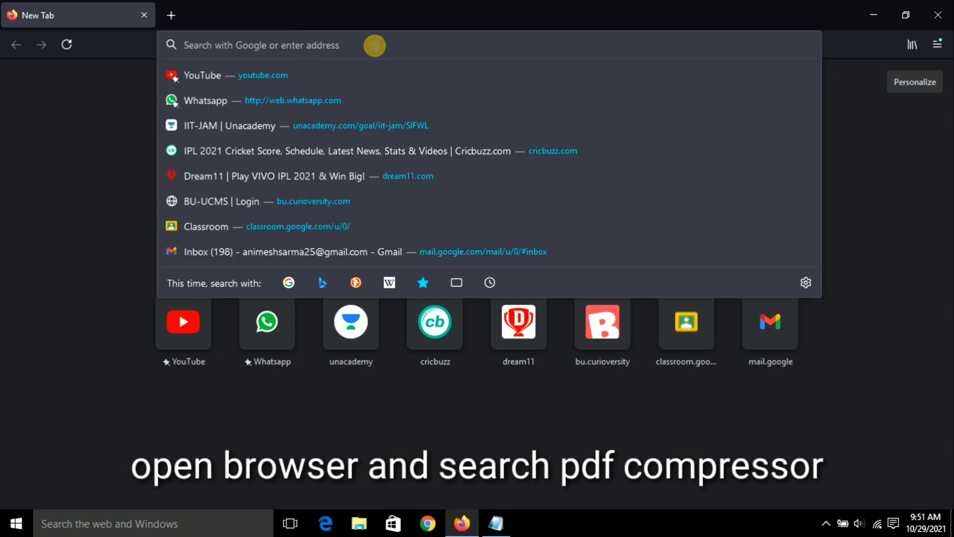
text(pdf co)
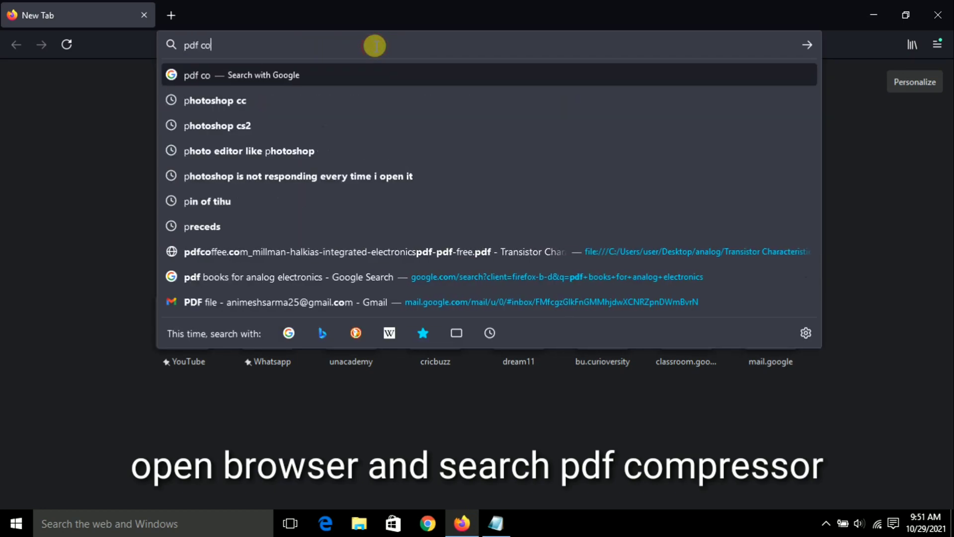
text(mpressor)
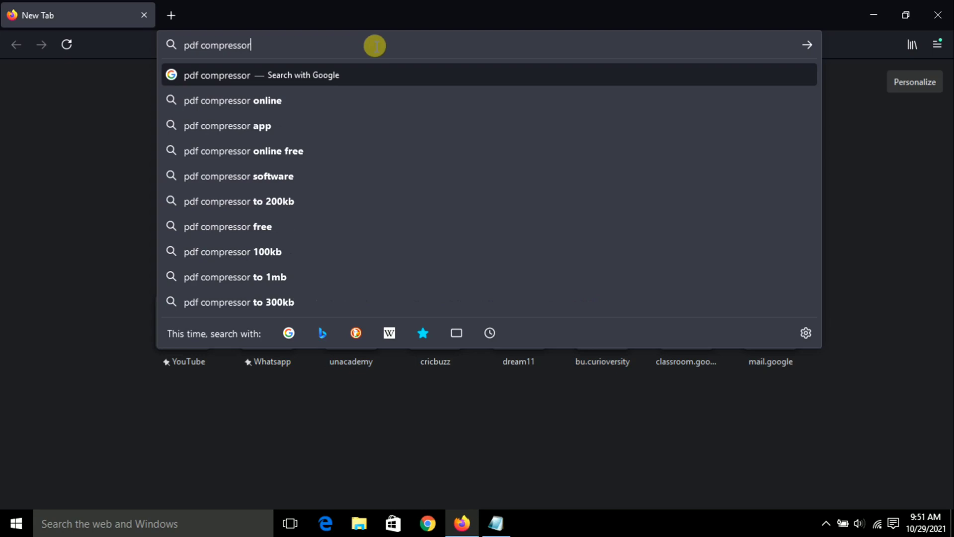
key(Return)
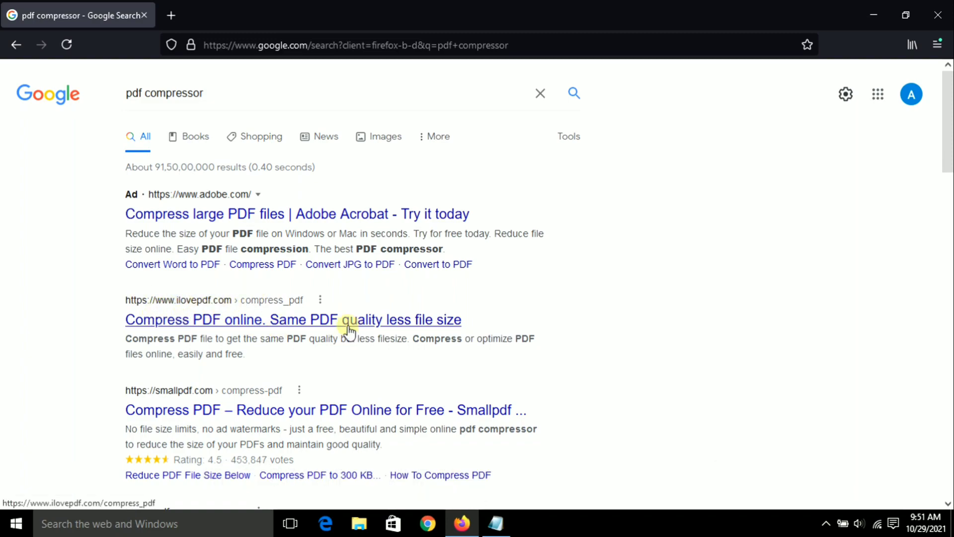
Open the iLovePDF Compress PDF search result and upload tutorial.pdf from the Desktop folder.
click(232, 323)
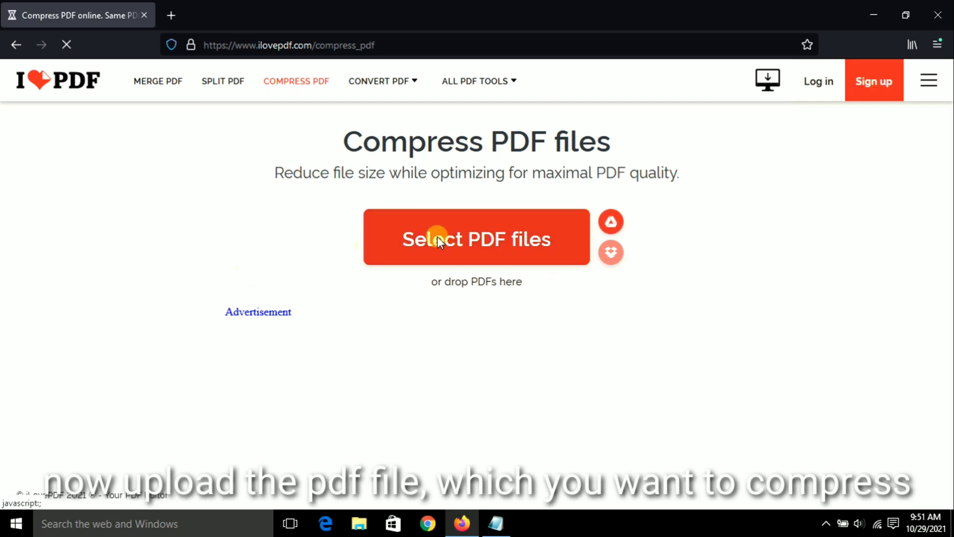
click(468, 247)
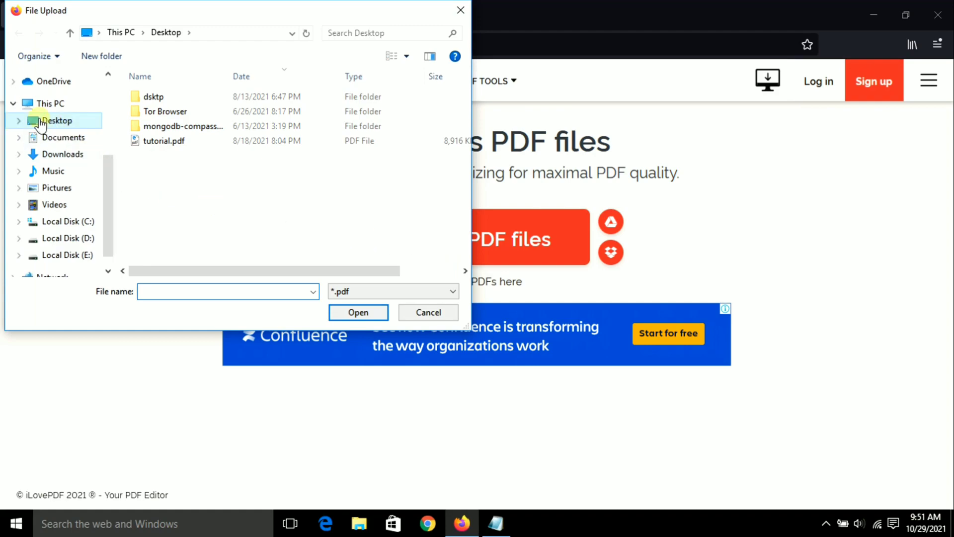
click(64, 121)
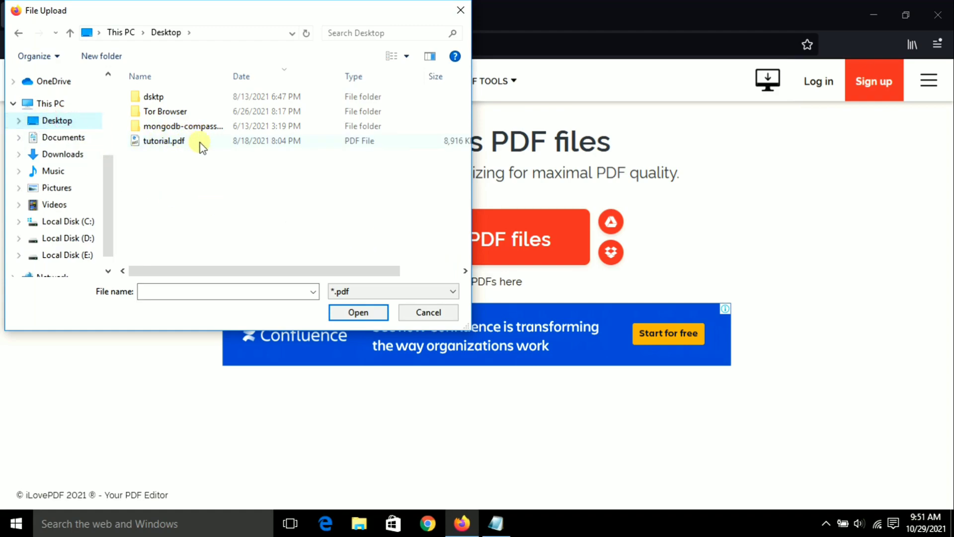
double_click(249, 141)
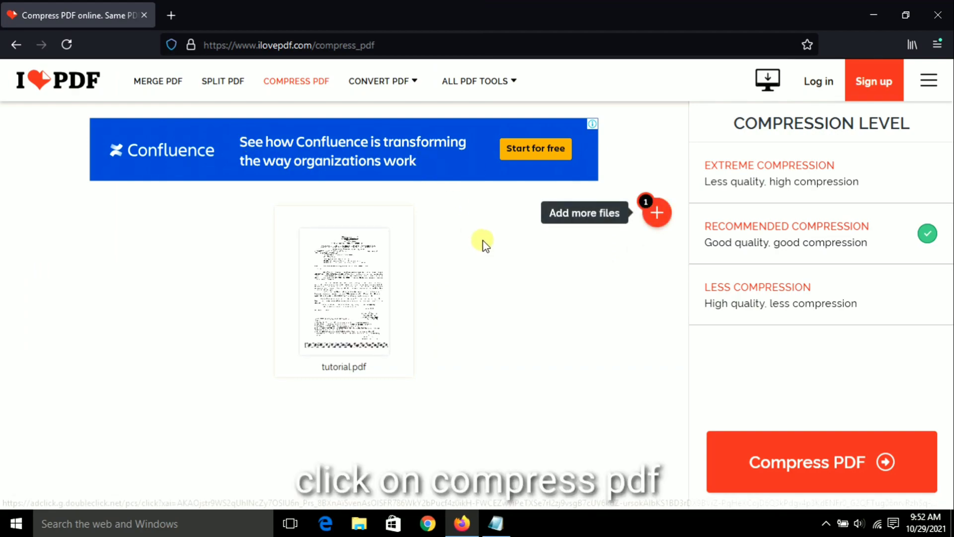
Compress tutorial.pdf with the recommended compression level and save the resulting tutorial_compressed.pdf file to the computer.
click(826, 460)
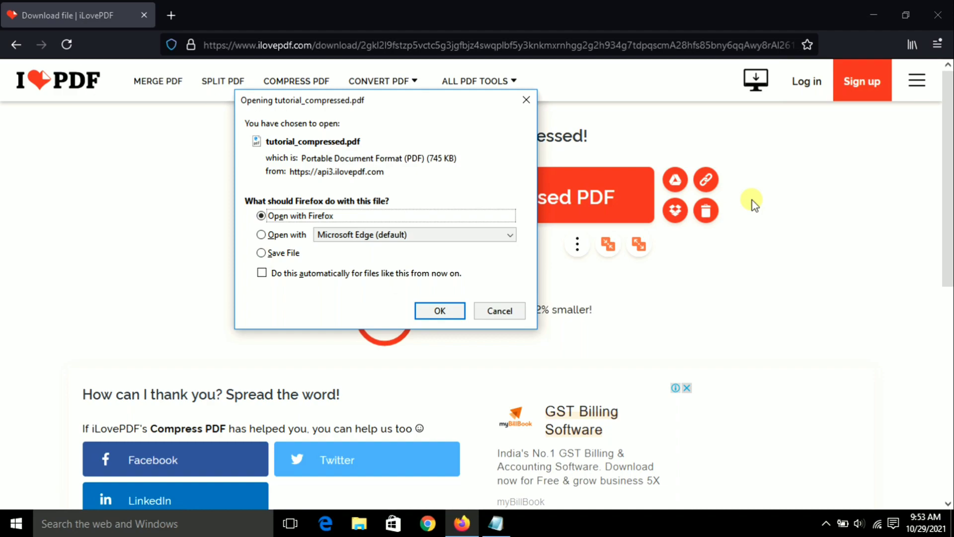
click(271, 253)
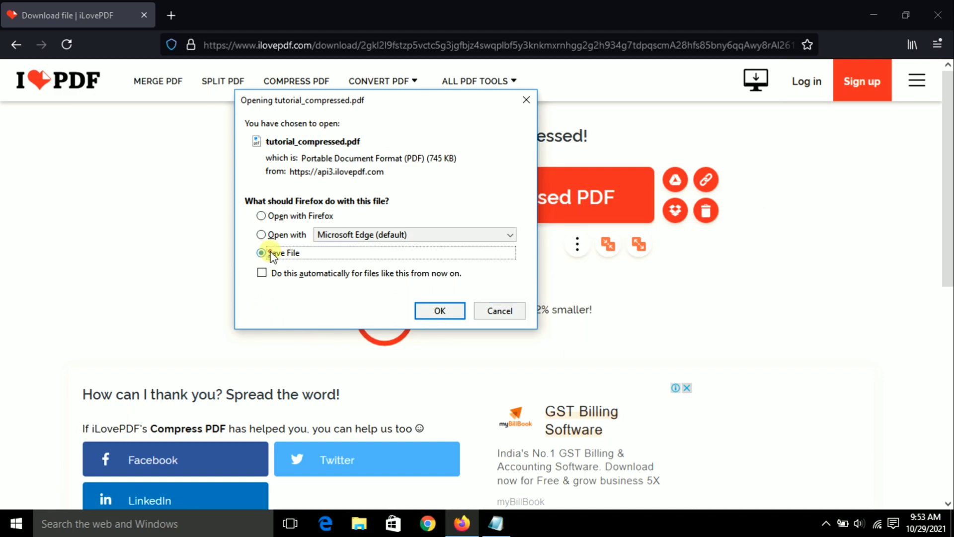
click(435, 310)
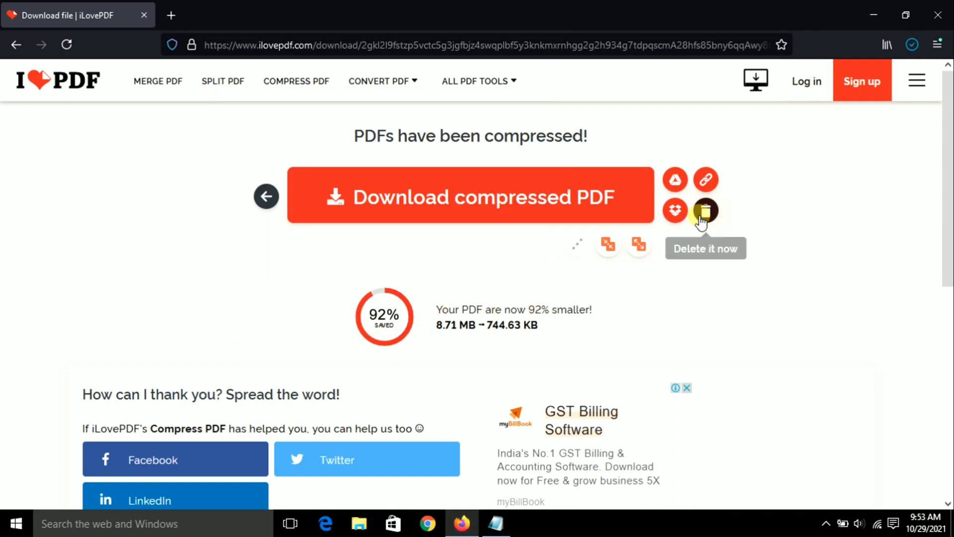
Minimize the browser window and move tutorial_compressed.pdf to an empty area of the desktop, keeping its file name.
click(860, 8)
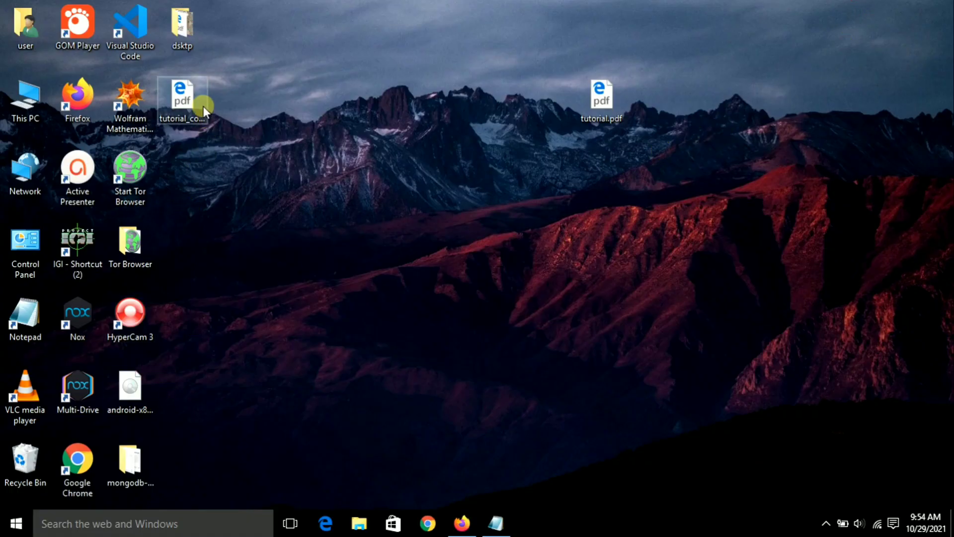
drag(203, 106, 313, 183)
click(271, 191)
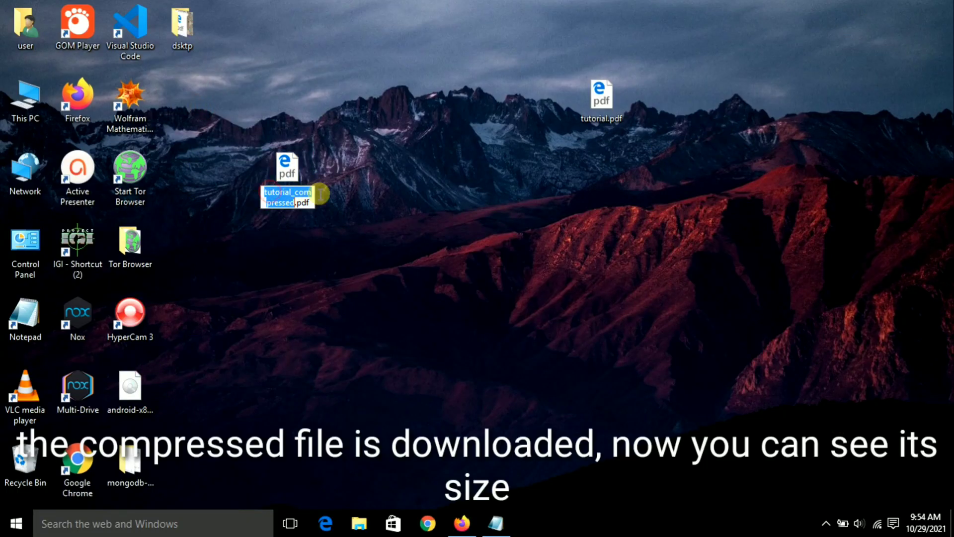
click(368, 195)
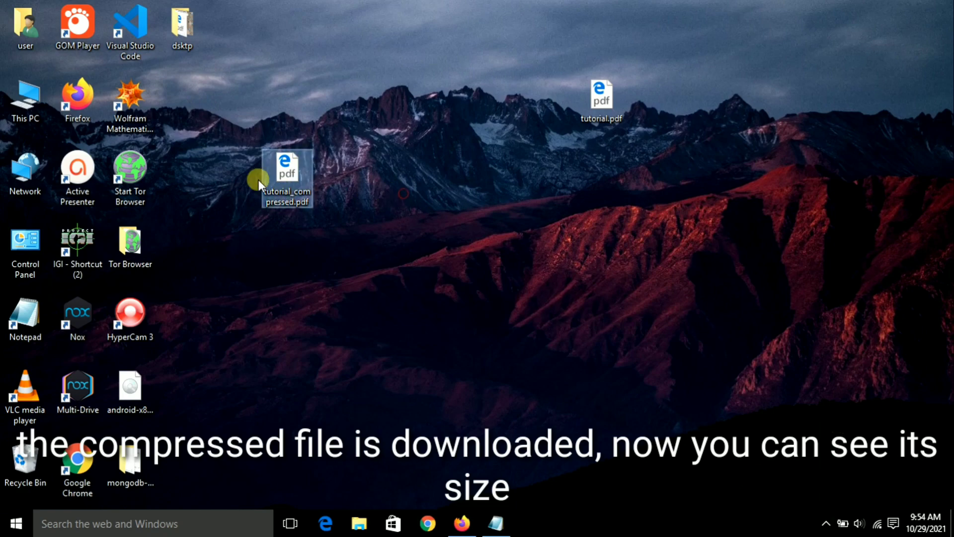
Open the properties of tutorial_compressed.pdf and highlight its file size.
right_click(288, 177)
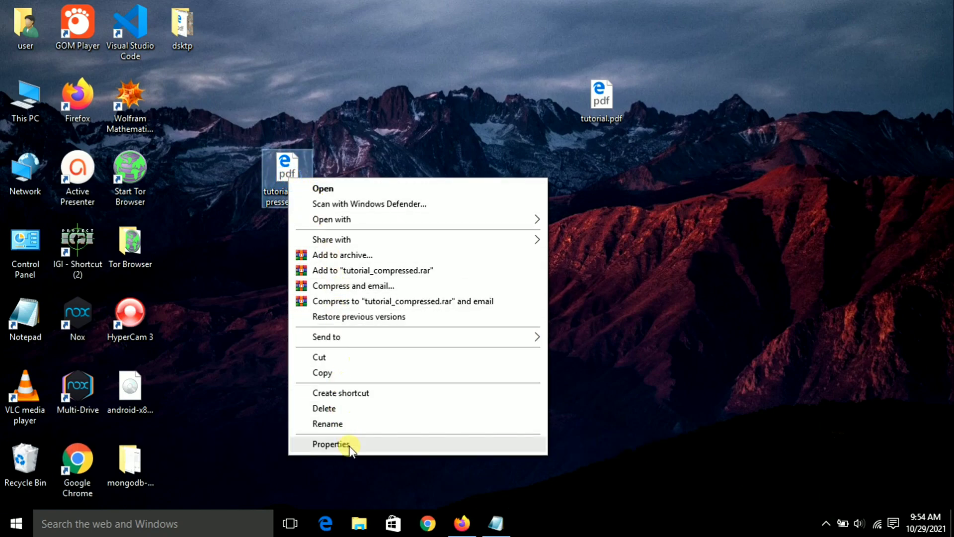
click(386, 446)
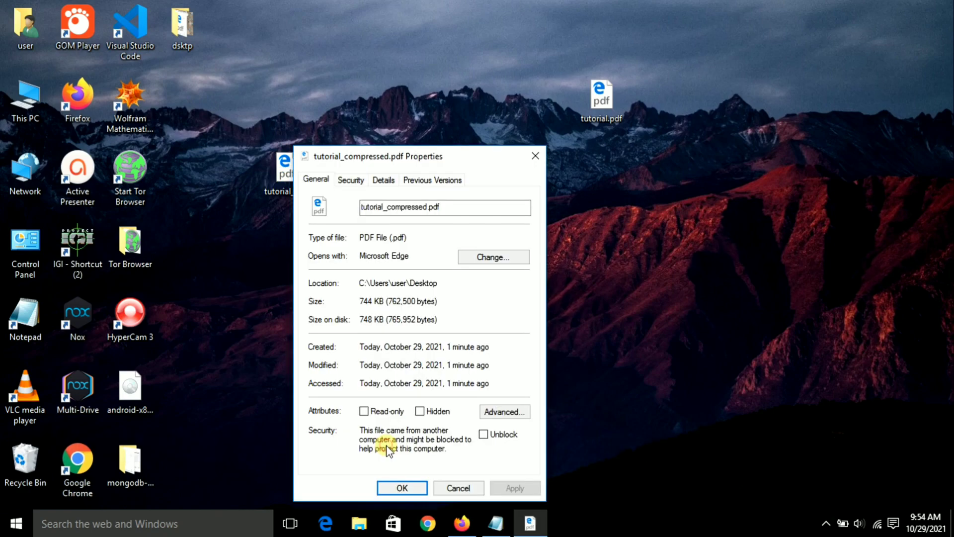
drag(388, 301, 335, 302)
click(393, 303)
drag(391, 304, 462, 304)
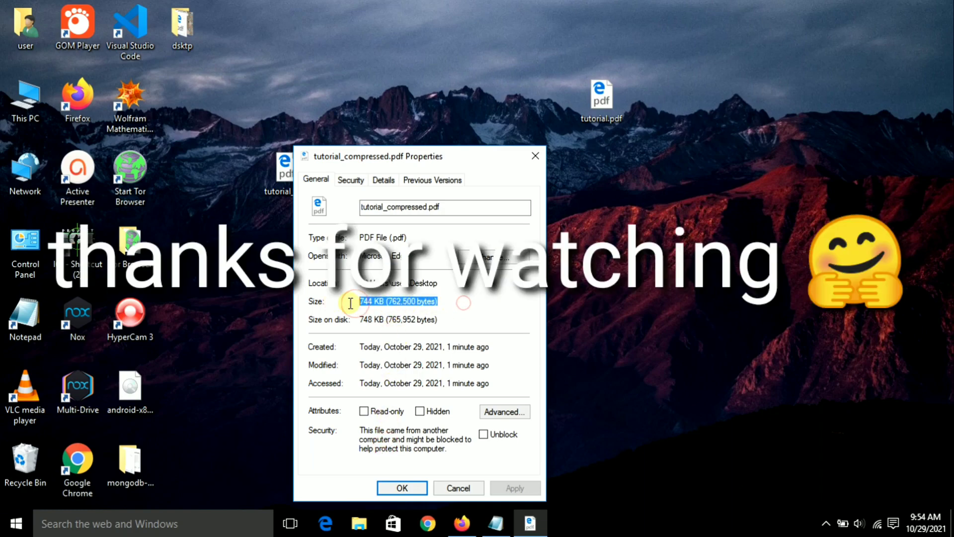
click(463, 303)
drag(351, 302, 455, 304)
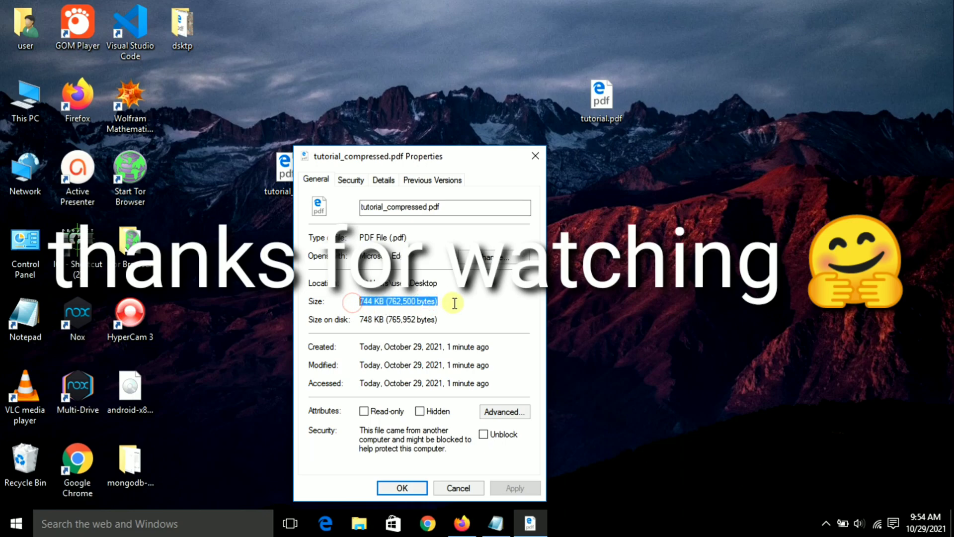